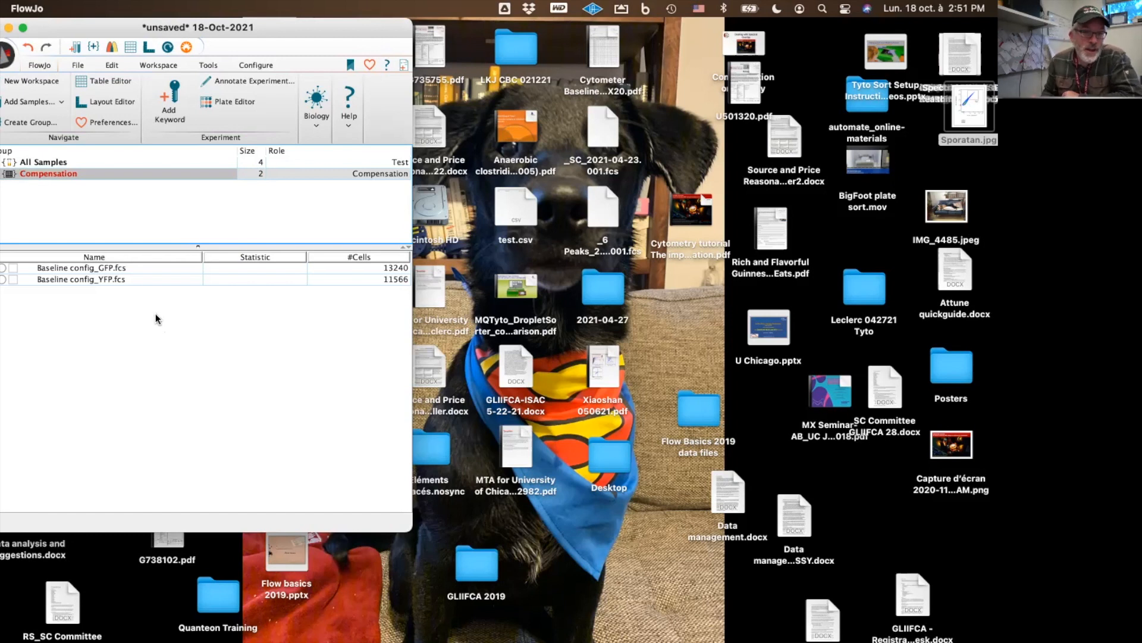
Open the compensation matrix editor for the Compensation group and expand its parameter list
left_click(106, 46)
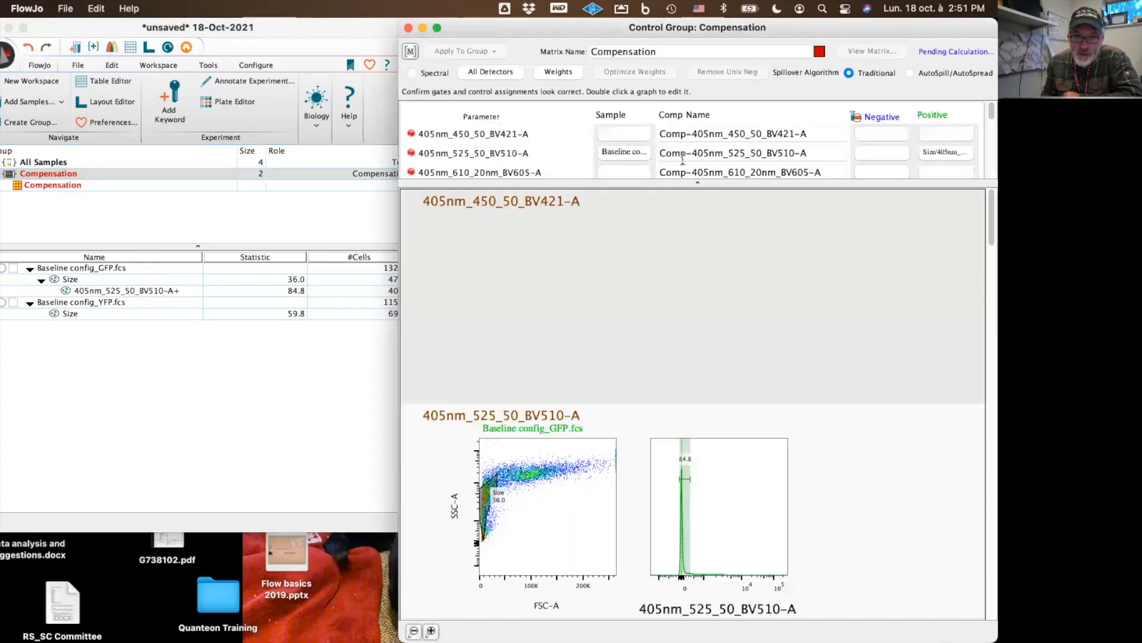
left_click_drag(586, 37, 554, 99)
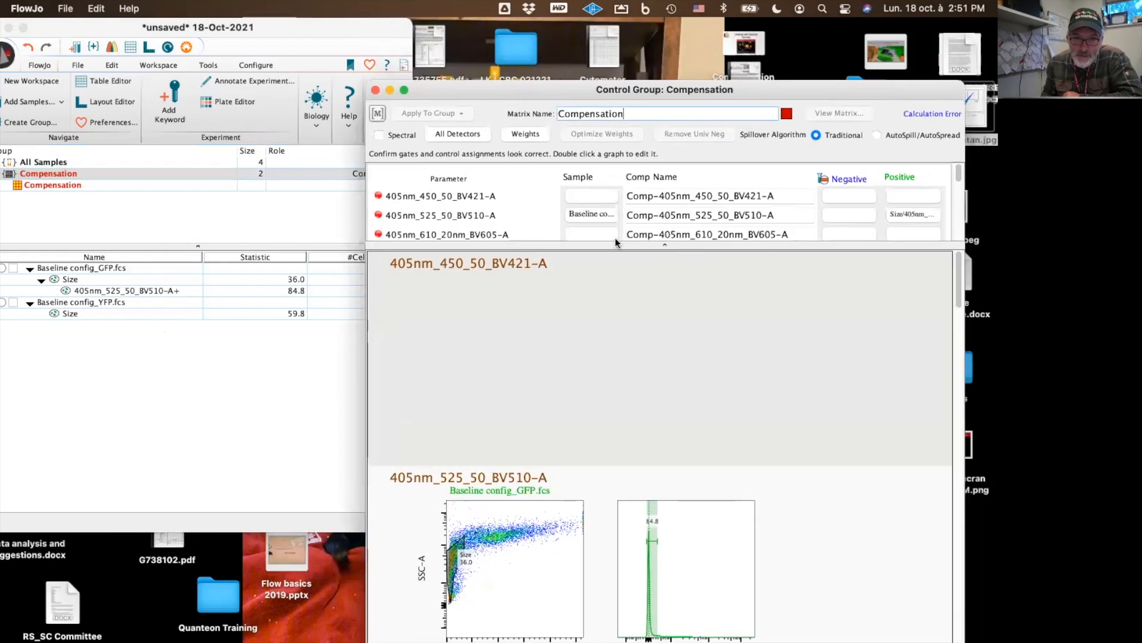
left_click_drag(616, 242, 615, 352)
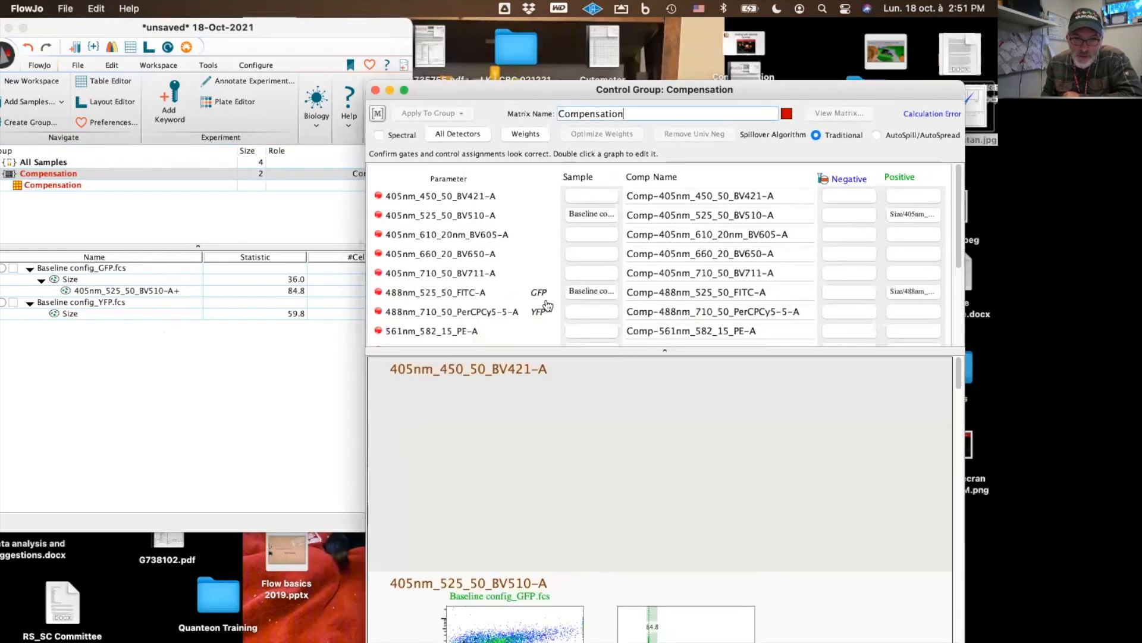
Remove all unused parameters from the compensation matrix
scroll(455, 309, "down", 2)
scroll(455, 310, "down", 3)
scroll(455, 309, "up", 6)
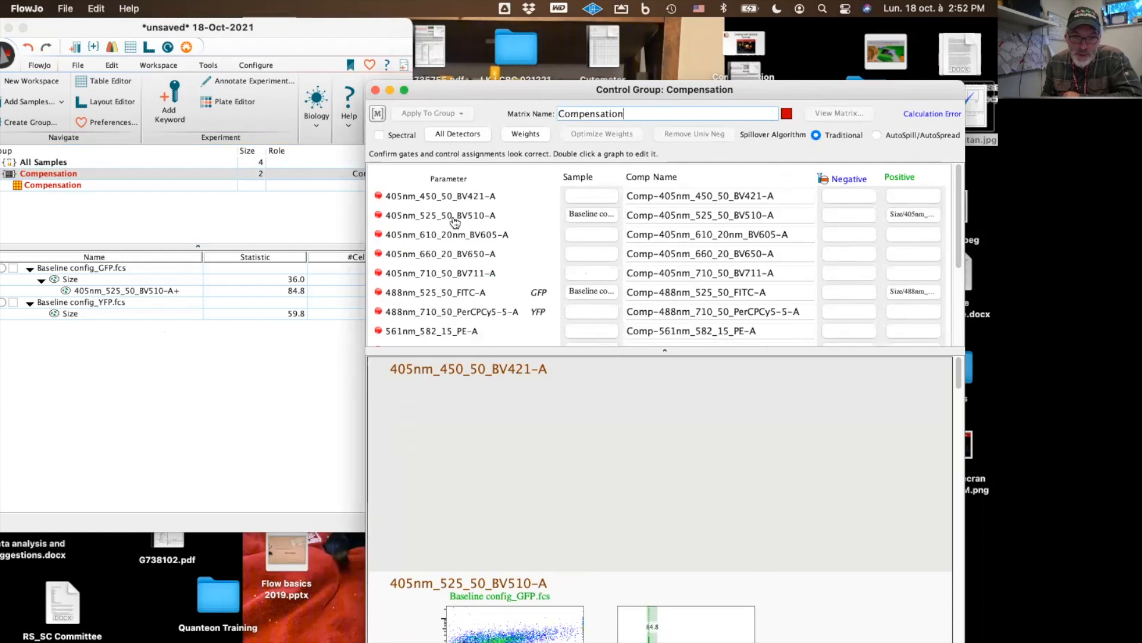
left_click(596, 232)
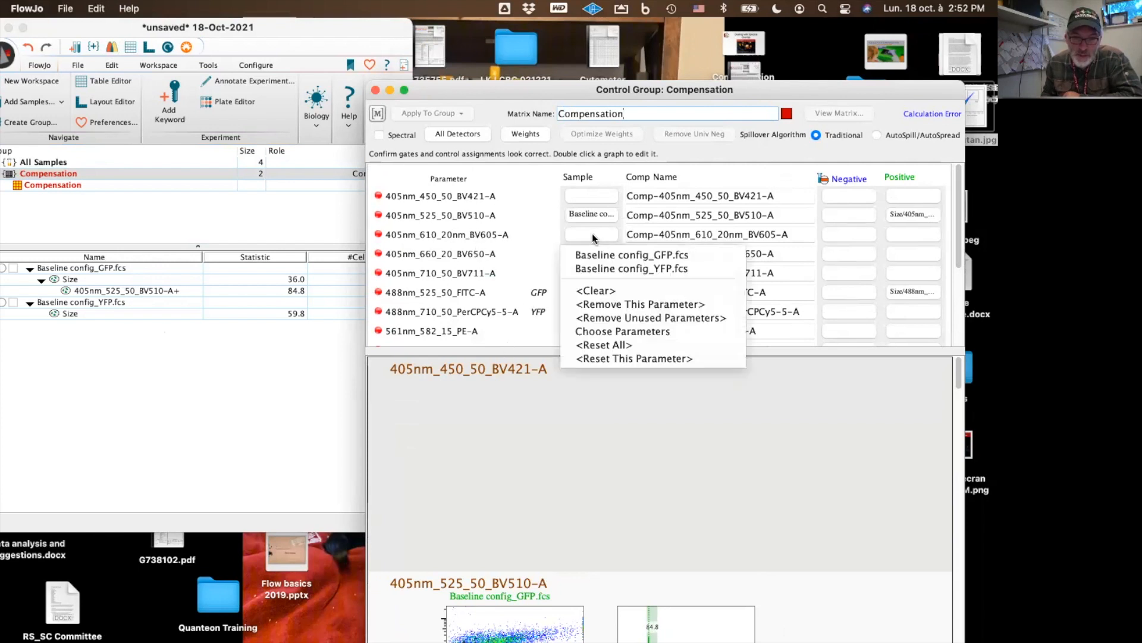
left_click(602, 318)
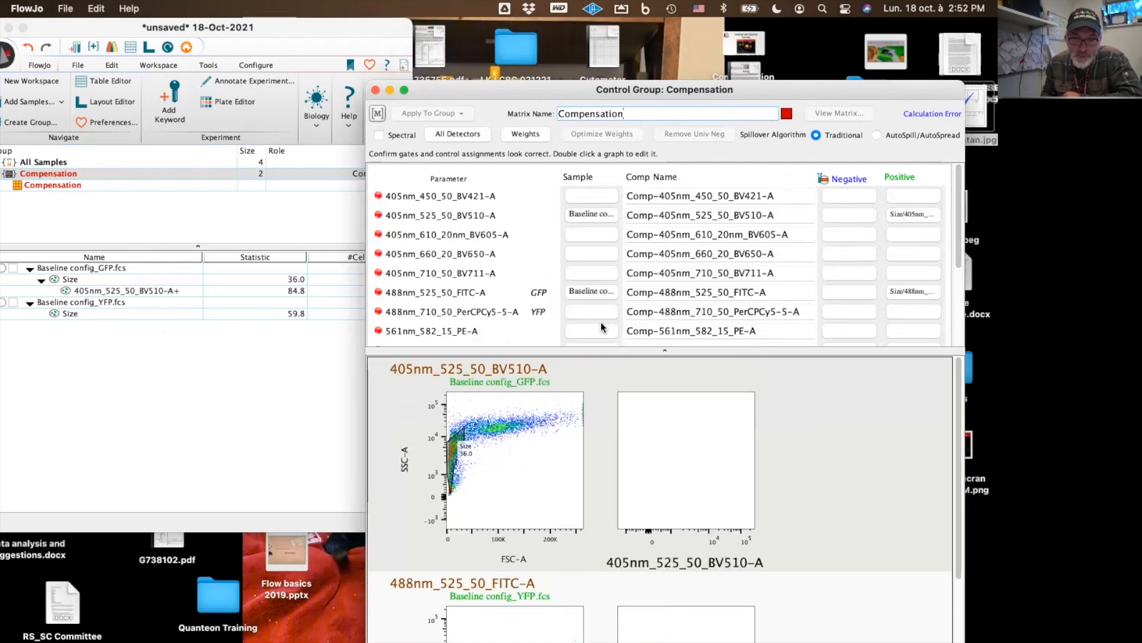
Assign Baseline config_YFP.fcs as the control sample for the 488nm_525_50_FITC-A parameter
left_click(584, 258)
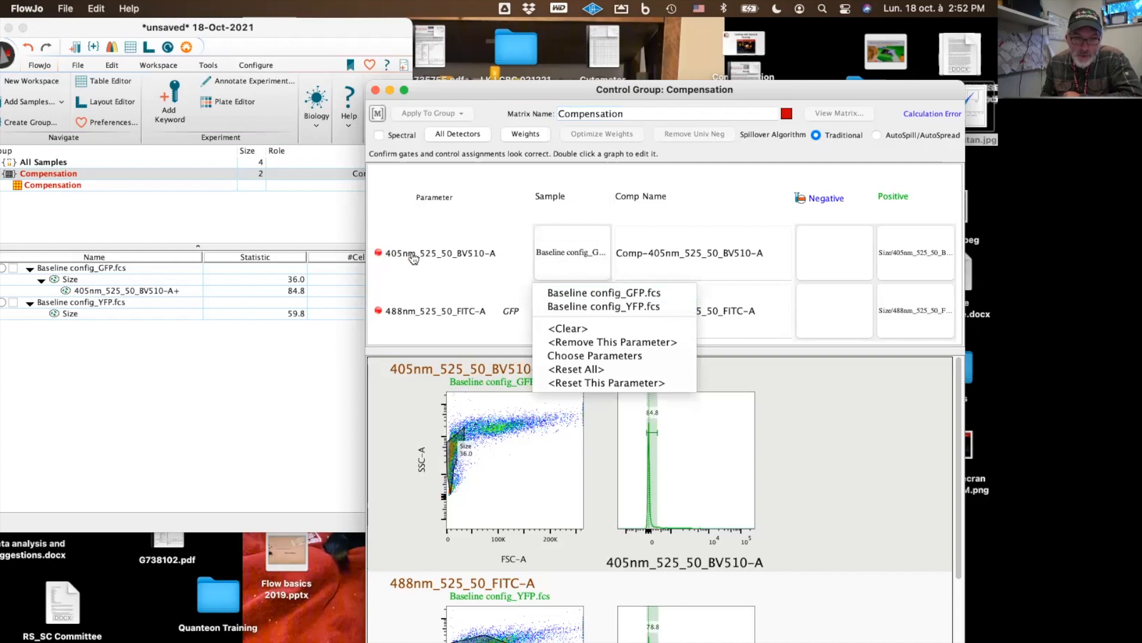
left_click(598, 291)
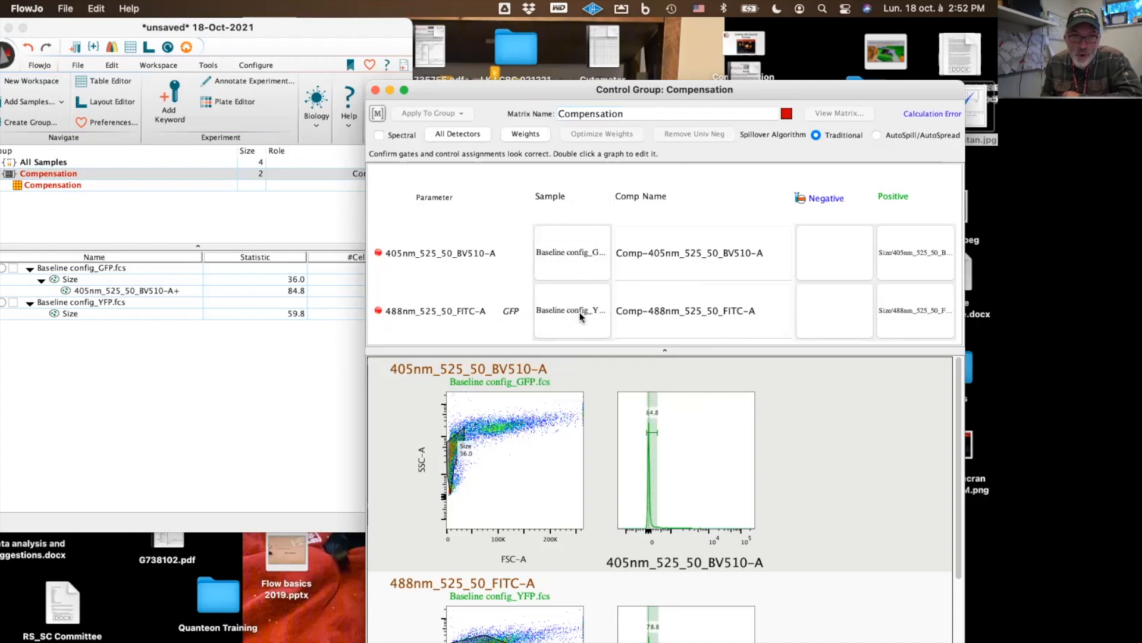
left_click_drag(631, 354, 630, 236)
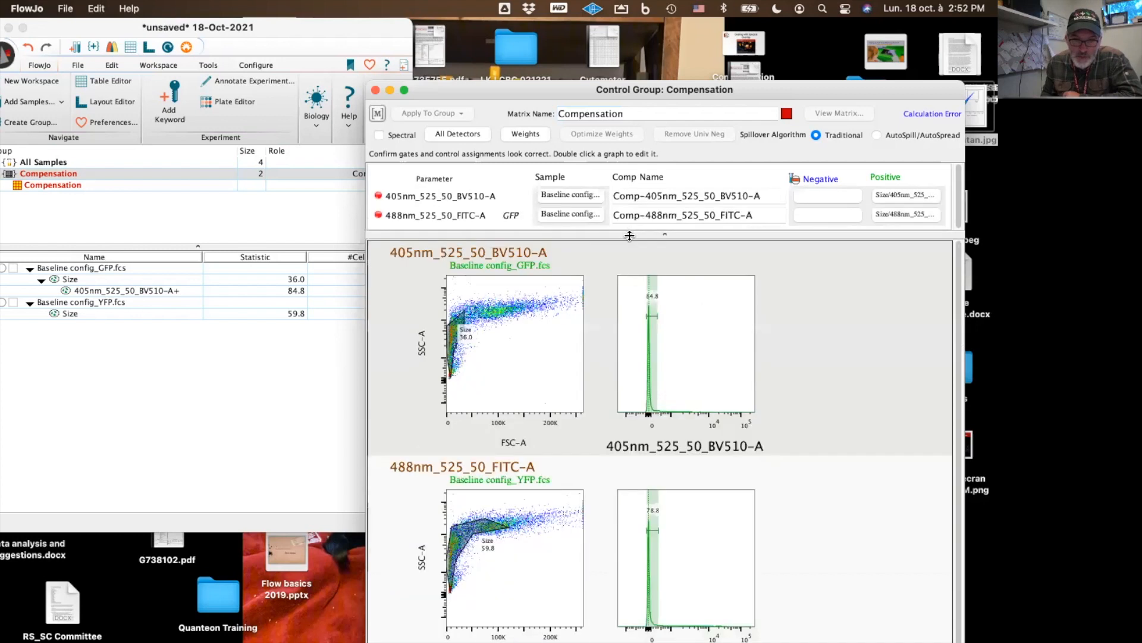
Reshape the Size gate on the GFP control's FSC-A vs SSC-A plot to enclose the main cell population
double_click(530, 352)
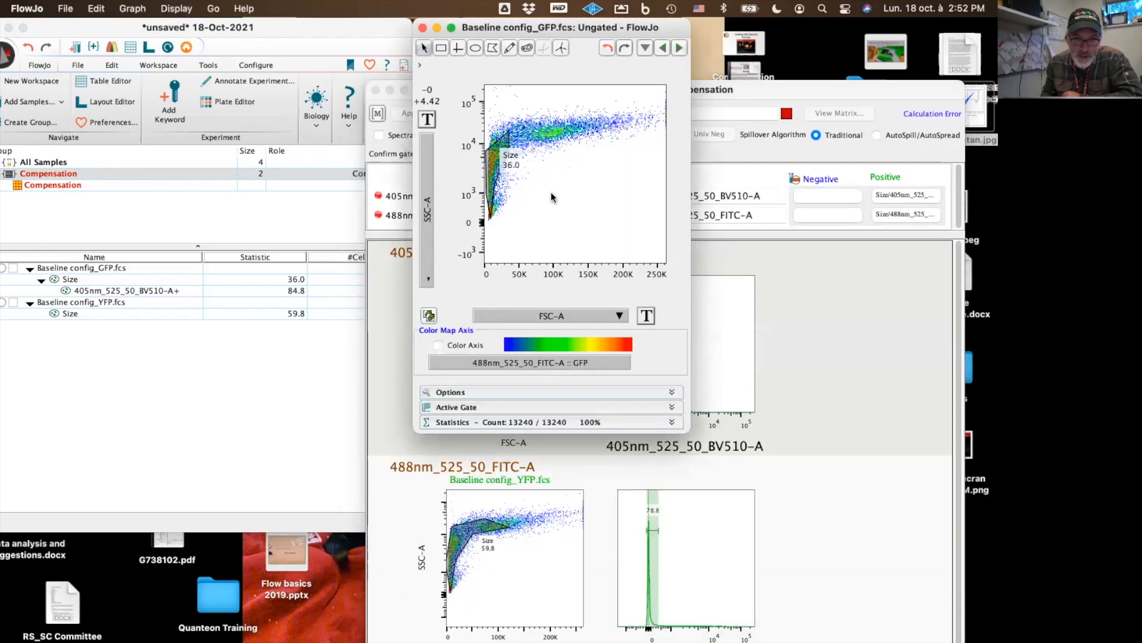
left_click_drag(497, 180, 538, 161)
left_click_drag(549, 111, 629, 110)
mouse_move(532, 164)
left_mouse_down()
mouse_move(570, 161)
mouse_move(542, 163)
left_mouse_up()
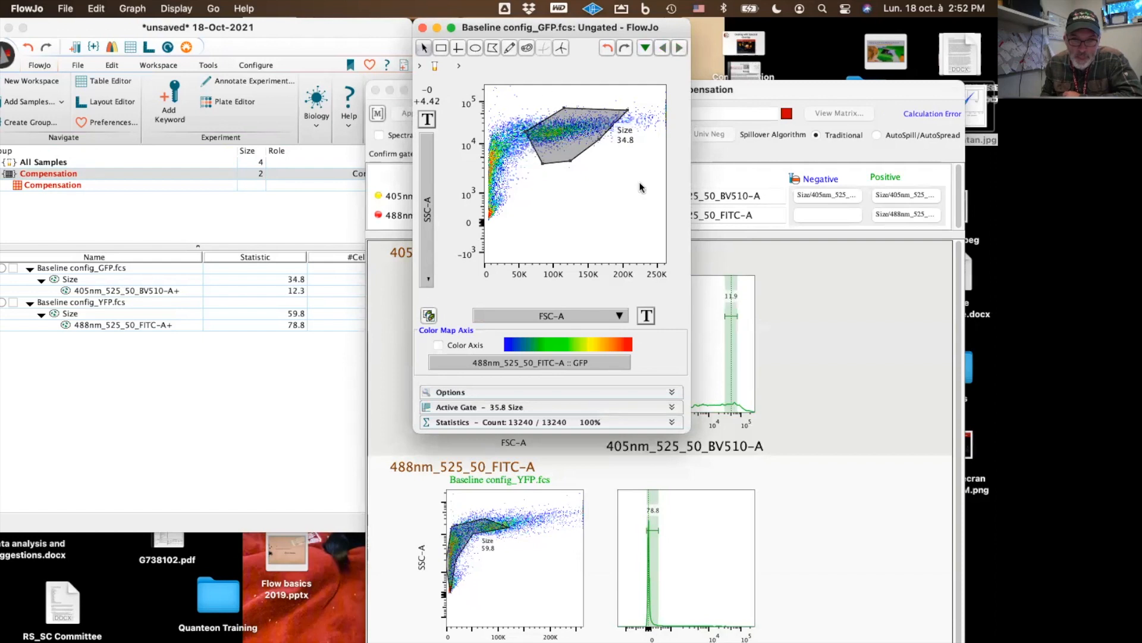
left_click(423, 28)
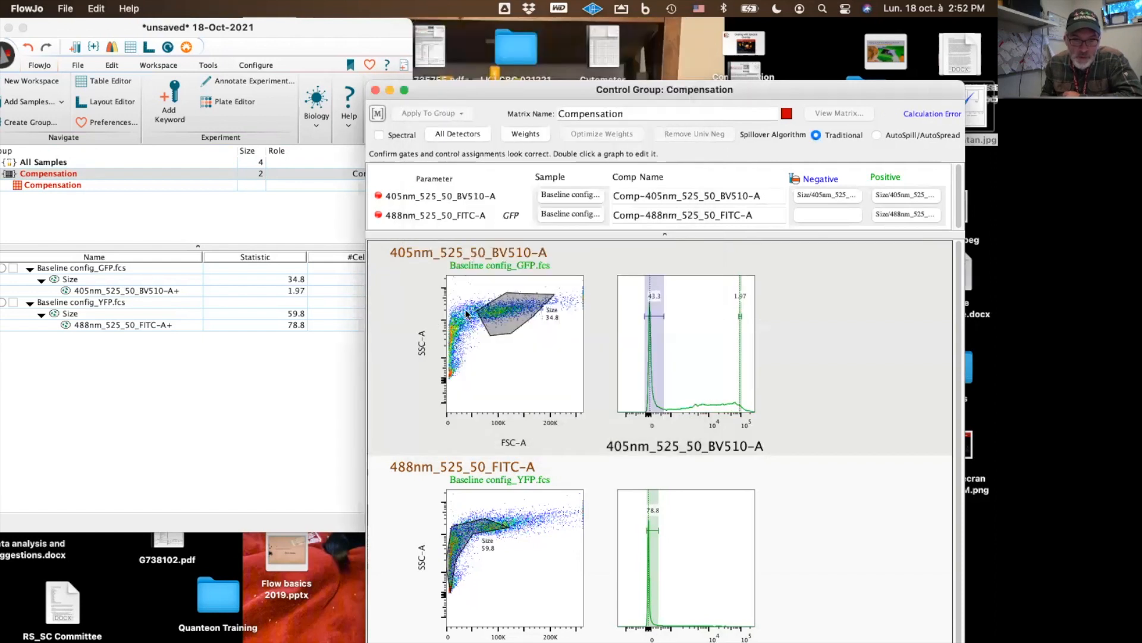
Copy the GFP control's Size gate onto the YFP control, replacing its existing gate of the same name
left_click(67, 282)
left_click_drag(66, 285, 68, 303)
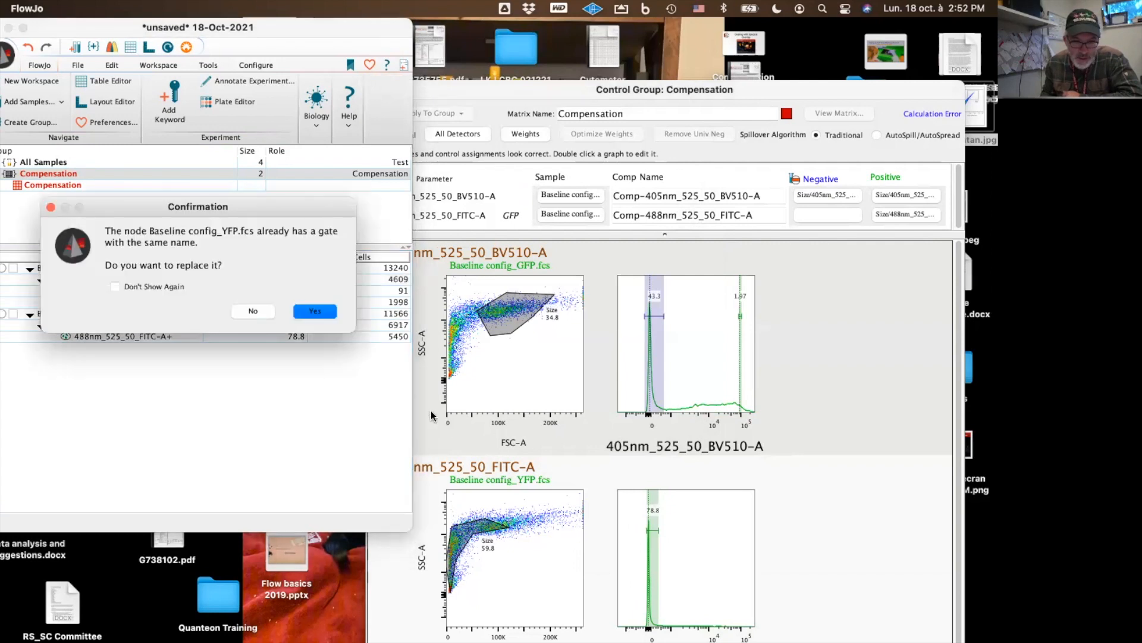
left_click(322, 313)
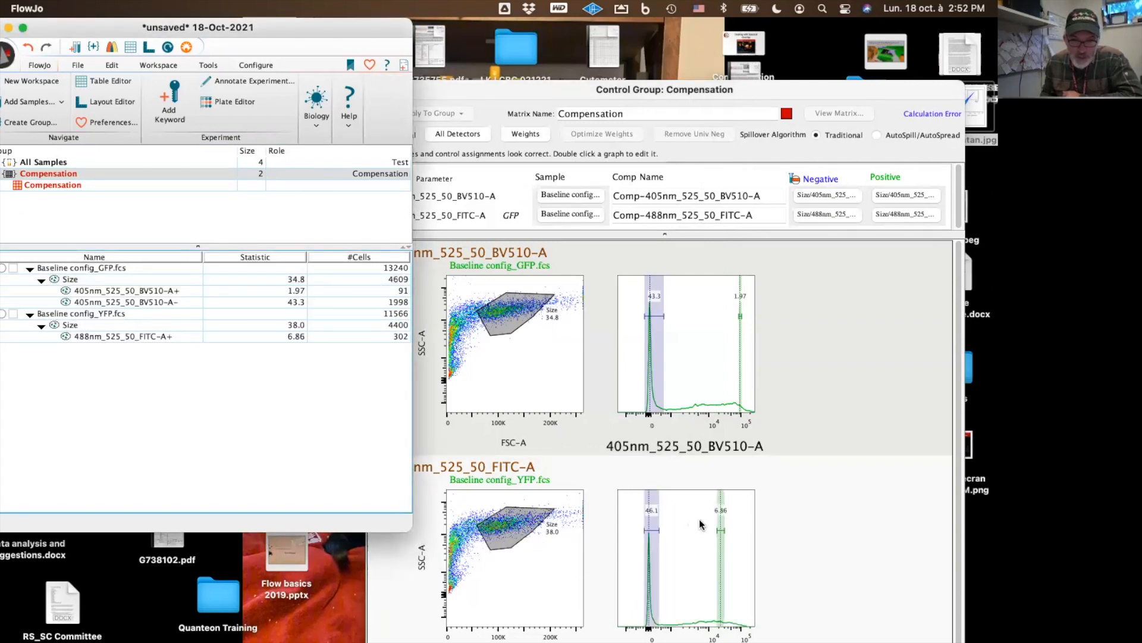
Widen the positive and negative gates on the GFP control's 405nm_525_50_BV510-A histogram
double_click(725, 341)
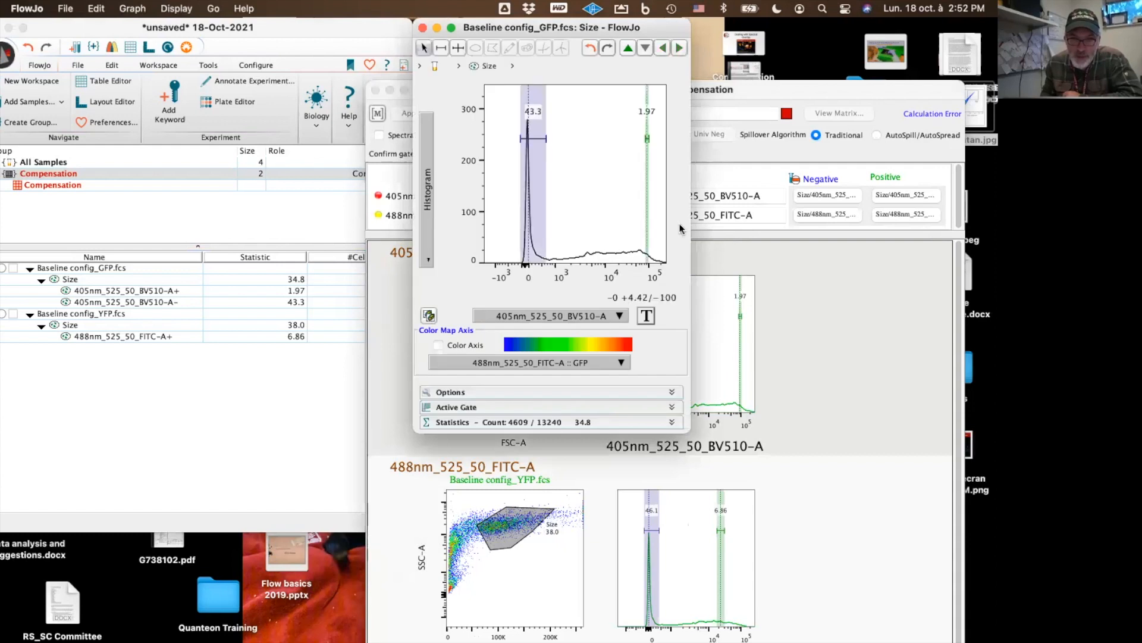
left_click(650, 139)
left_click_drag(655, 139, 665, 140)
left_click_drag(538, 144, 528, 143)
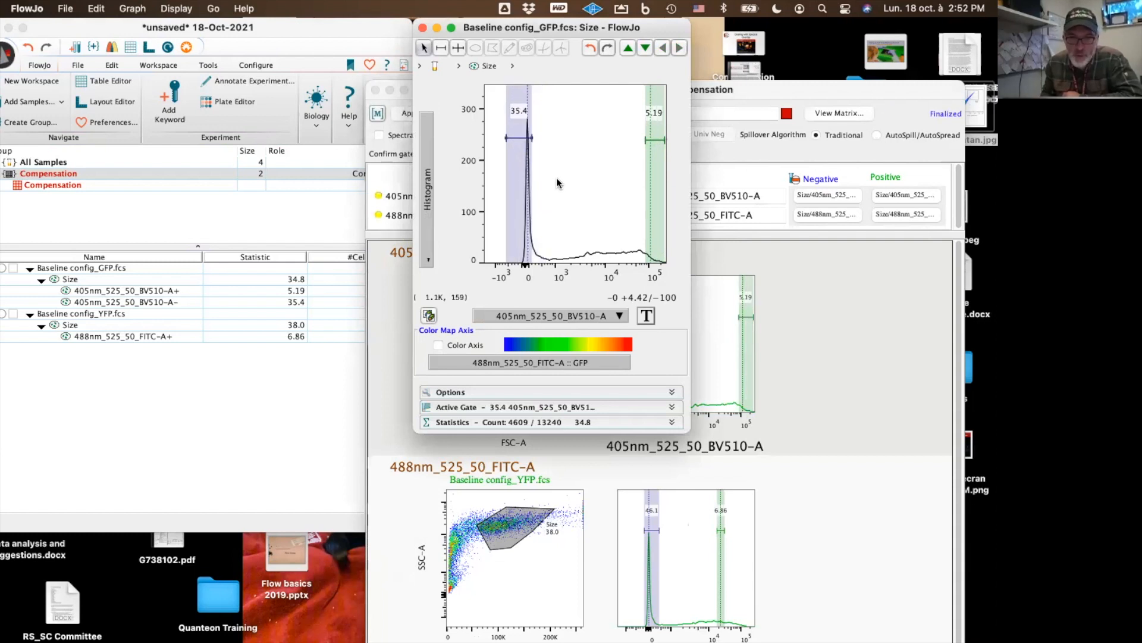
left_click(423, 29)
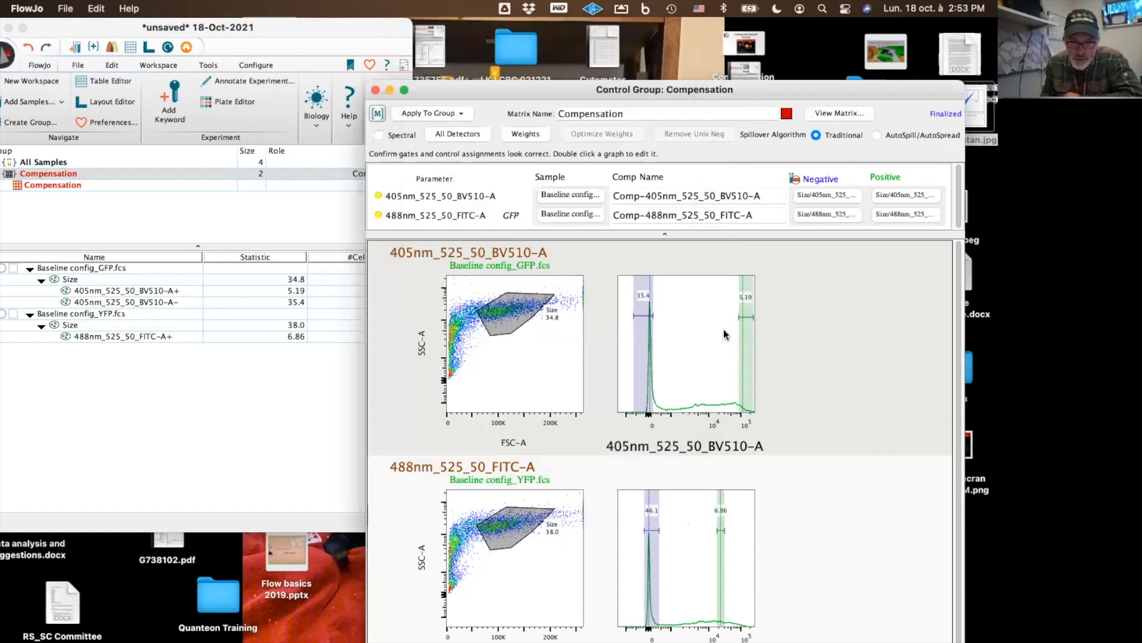
Adjust the positive and negative gates on the YFP control's 488nm_525_50_FITC-A histogram
double_click(673, 515)
mouse_move(623, 139)
left_mouse_down()
mouse_move(660, 145)
mouse_move(635, 145)
left_mouse_up()
left_click(534, 139)
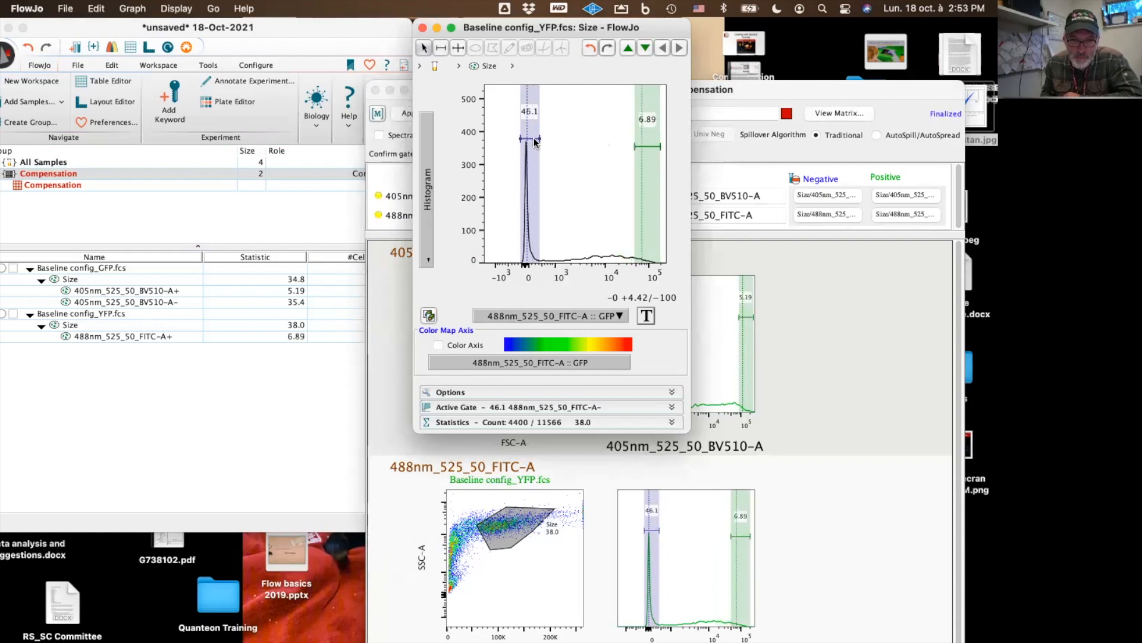
left_click_drag(534, 138, 523, 138)
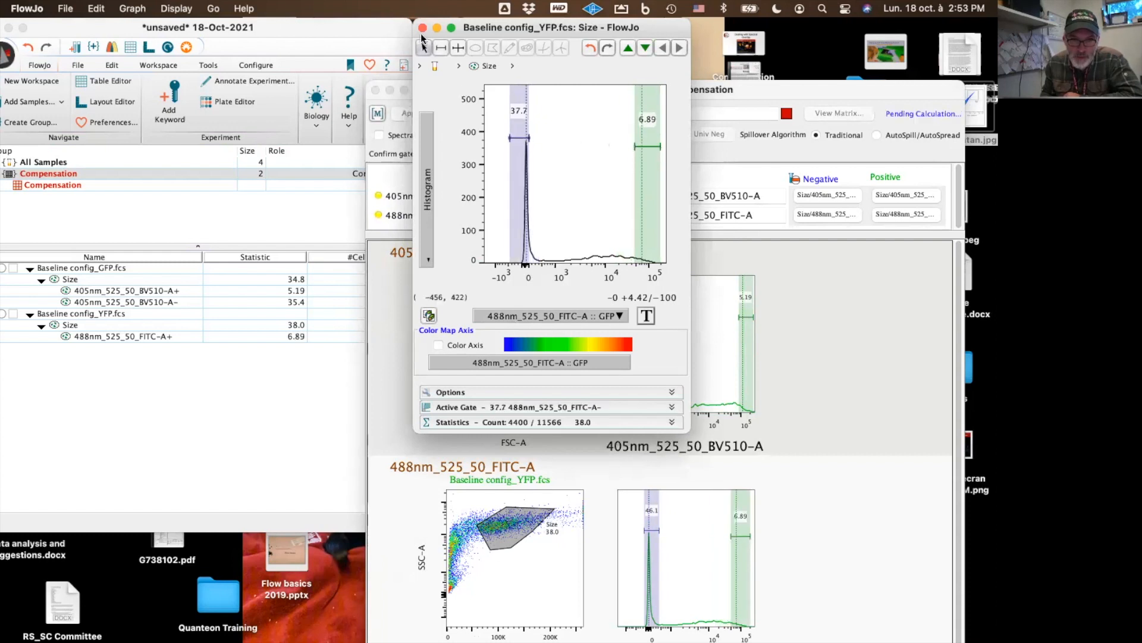
left_click(423, 27)
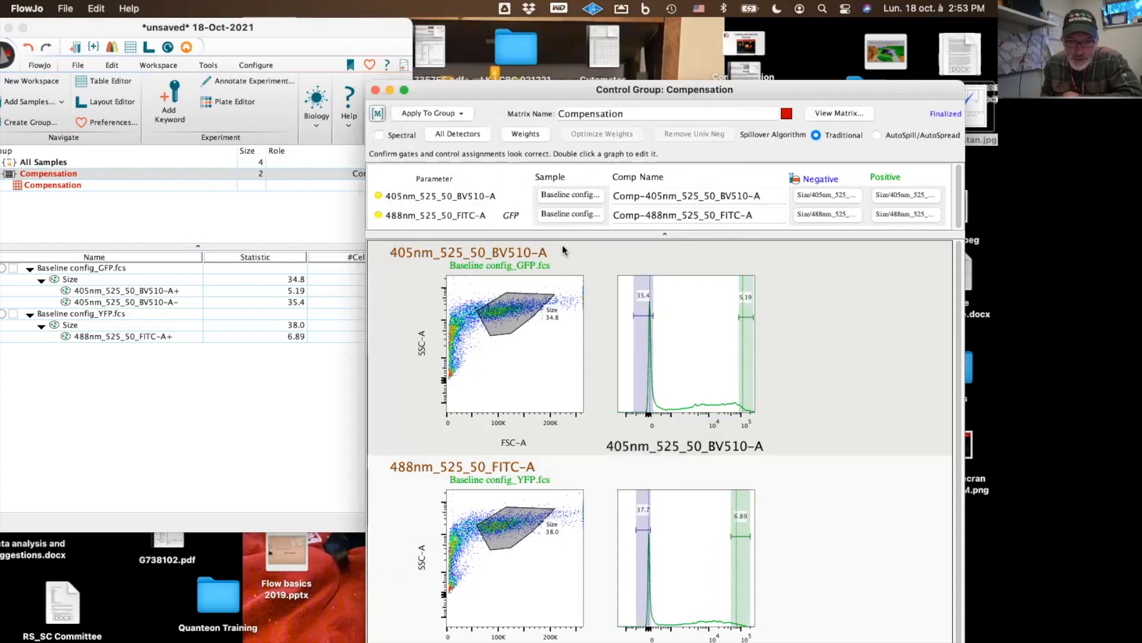
Apply the compensation matrix to All Samples and show the All Samples group
left_click(456, 116)
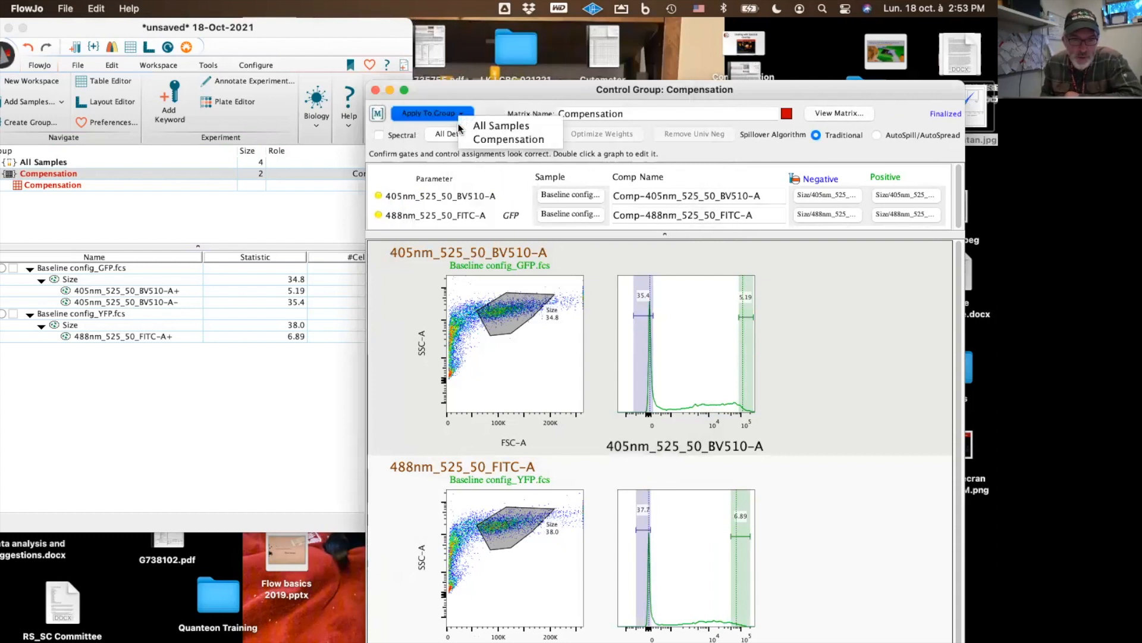
left_click(477, 130)
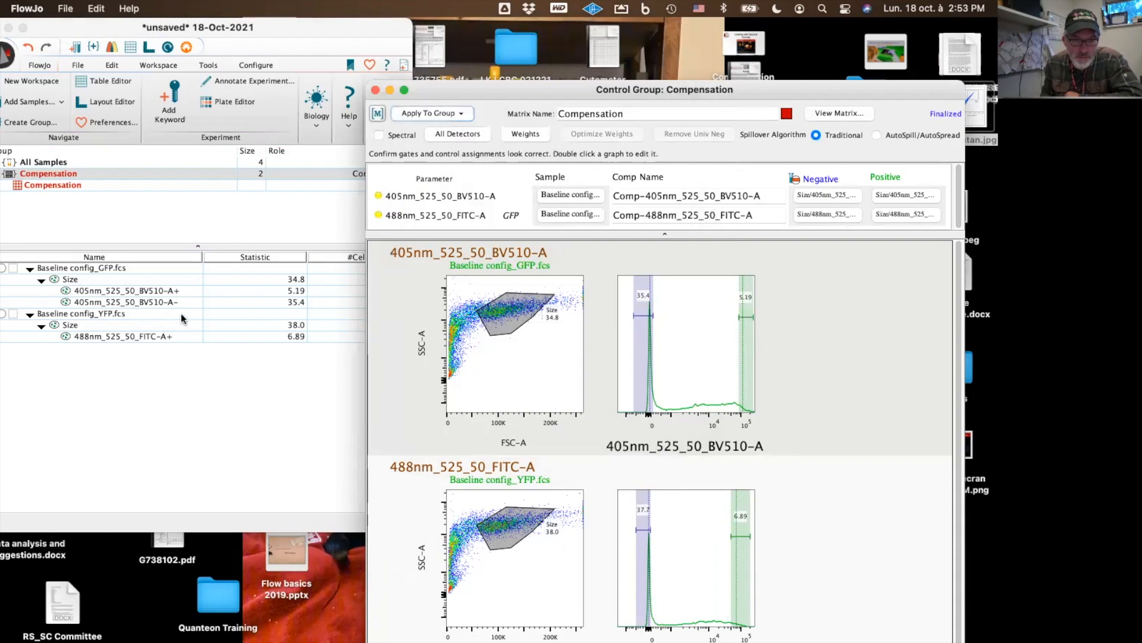
left_click(194, 389)
left_click(67, 160)
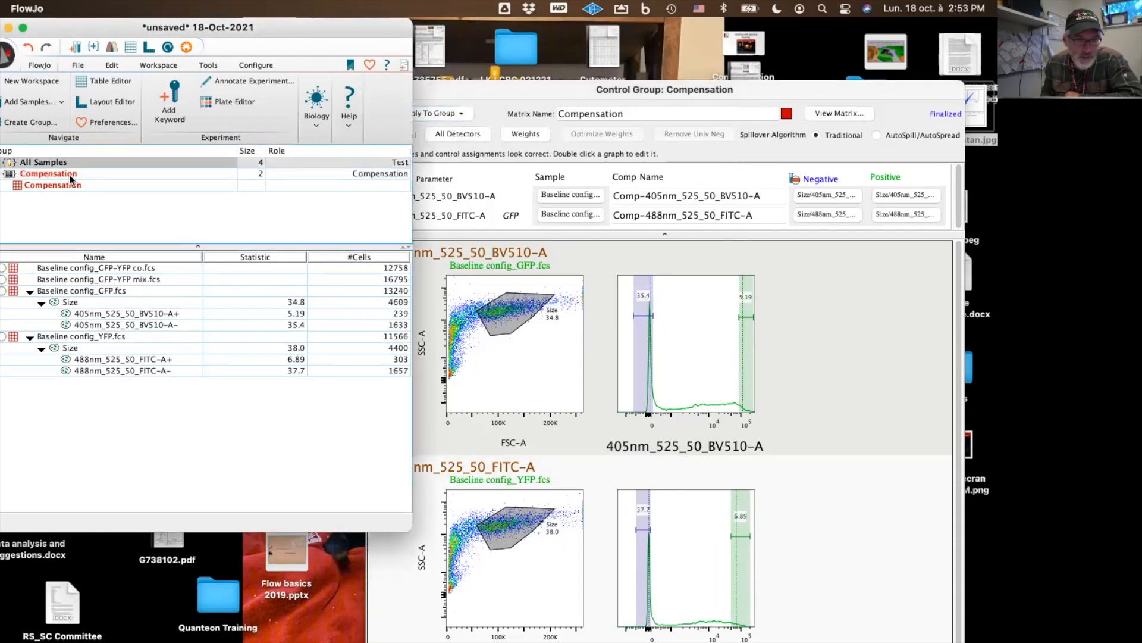
On the Baseline config_GFP-YFP mix.fcs plot, draw an elliptical gate around the main population named CElls
left_click(115, 279)
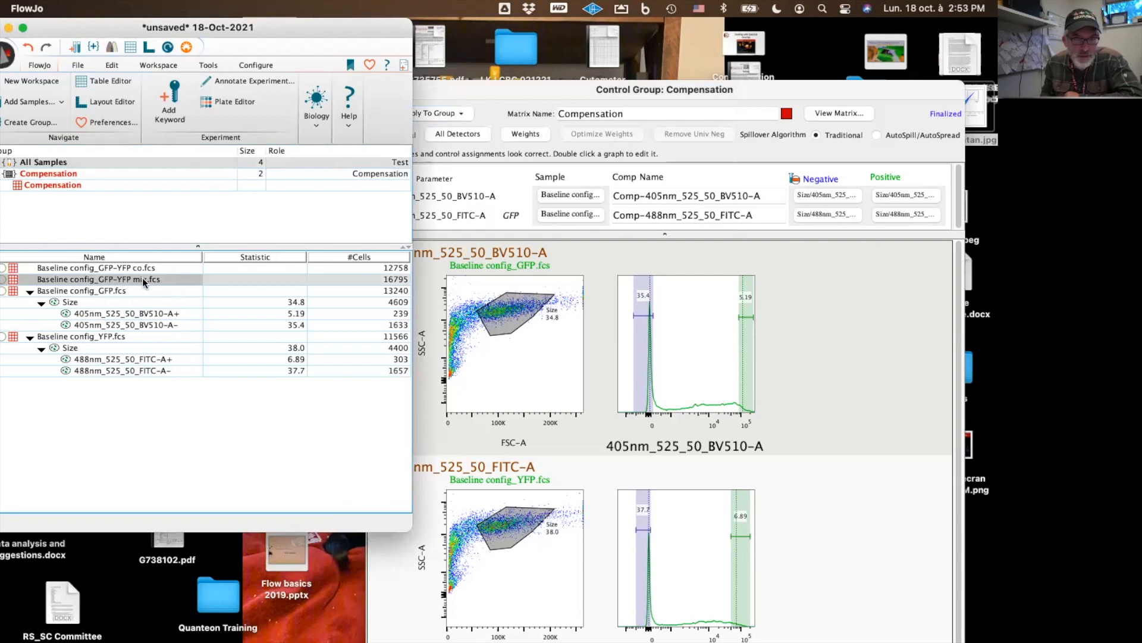
double_click(143, 279)
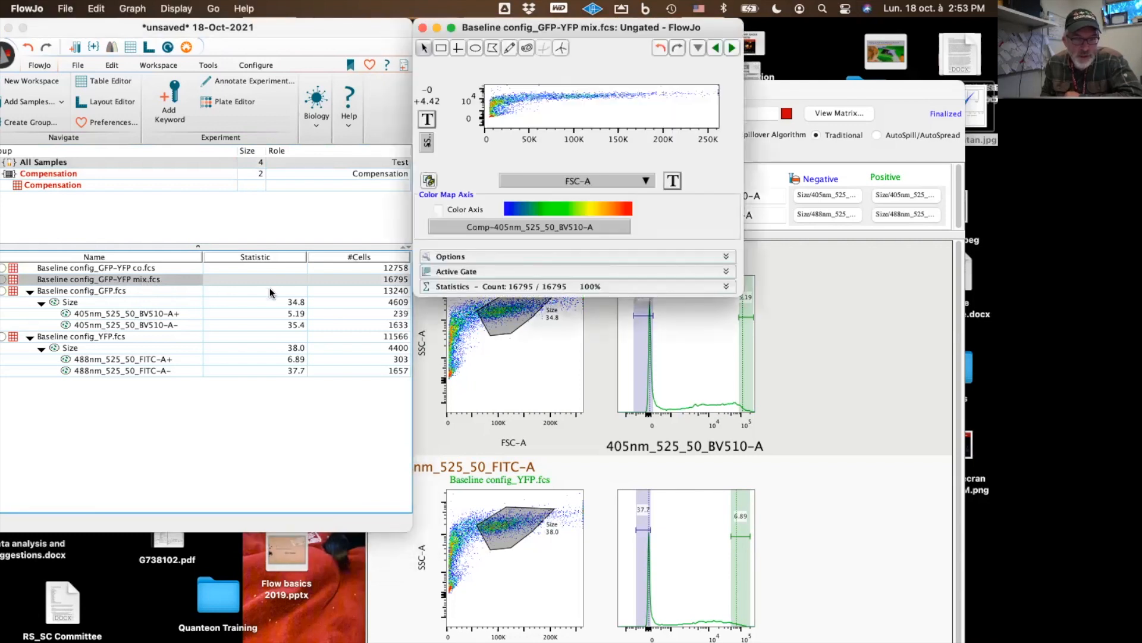
mouse_move(748, 296)
left_mouse_down()
mouse_move(751, 494)
mouse_move(794, 526)
mouse_move(814, 515)
left_mouse_up()
left_click(476, 48)
mouse_move(560, 185)
left_mouse_down()
mouse_move(678, 127)
mouse_move(717, 142)
left_mouse_up()
type("CElls")
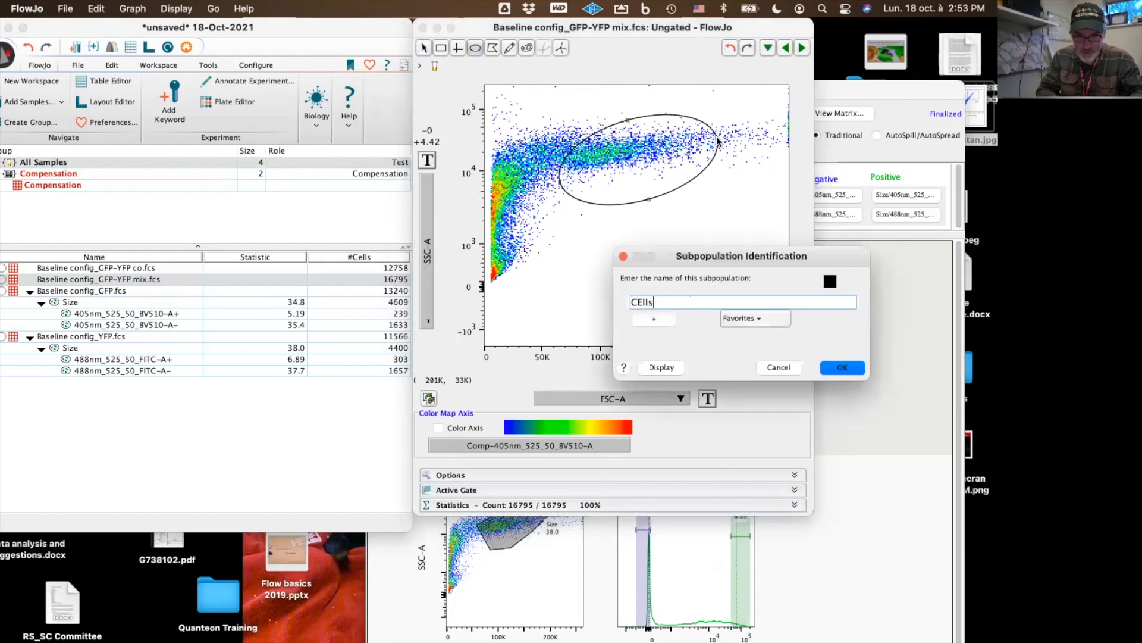
key("Return")
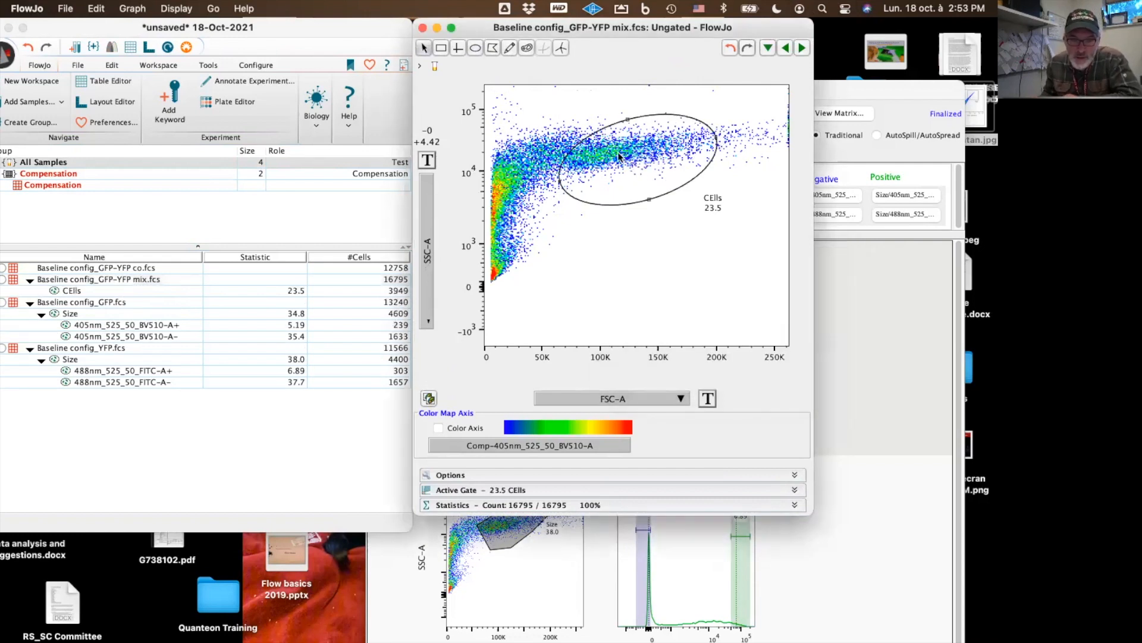
Open the CElls population and plot Comp-405nm_525_50_BV510-A against Comp-488nm_525_50_FITC-A :: GFP
double_click(641, 164)
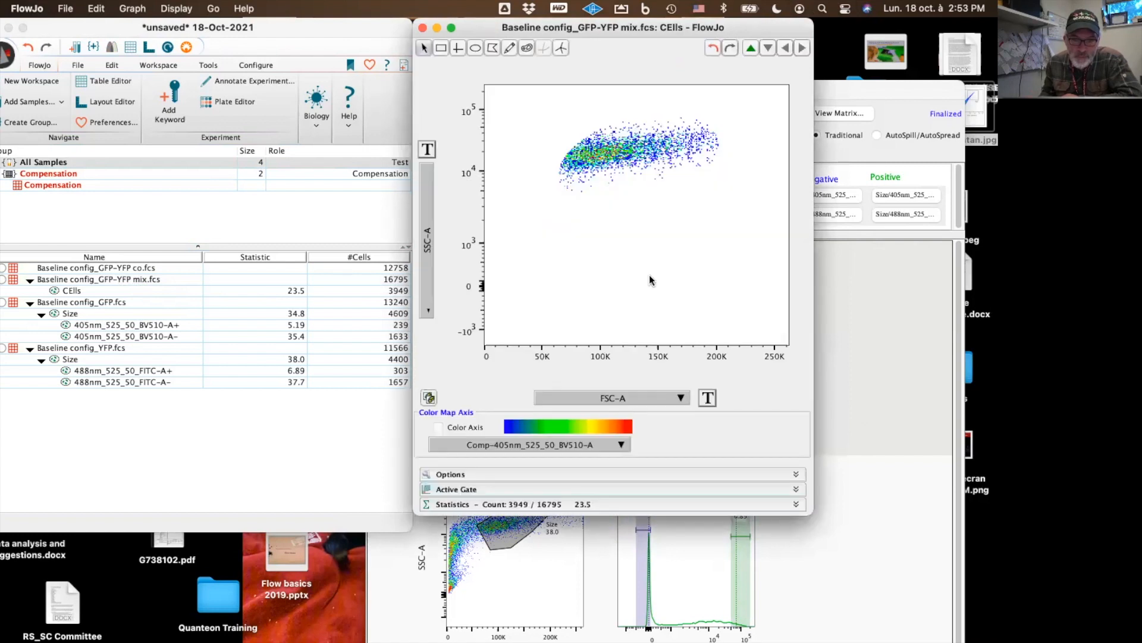
left_click(674, 396)
scroll(733, 524, "down", 4)
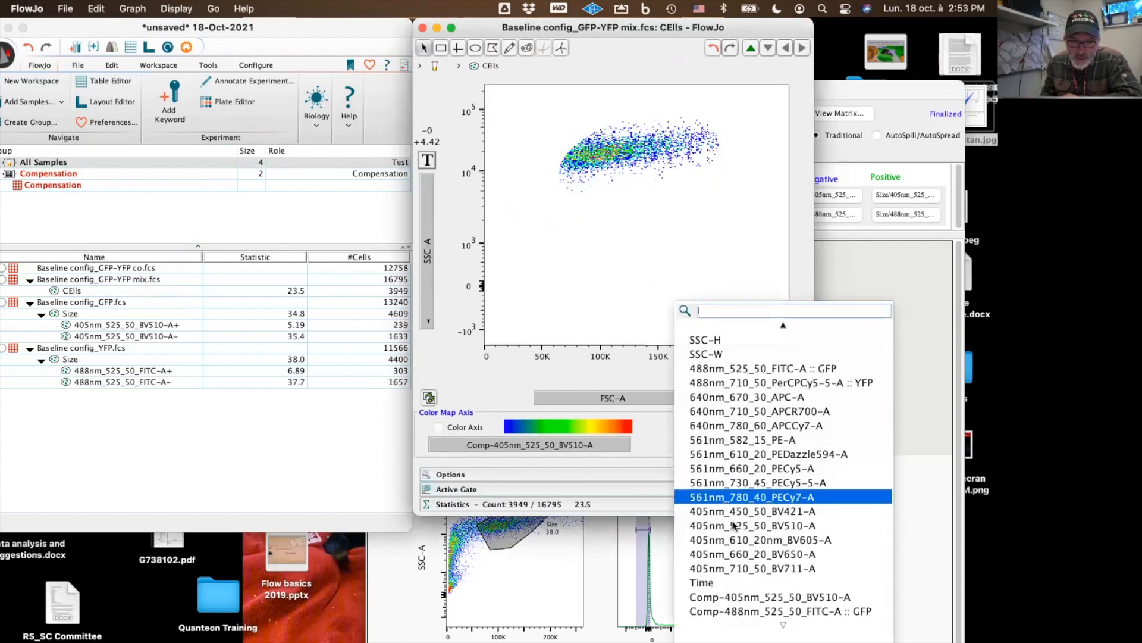
left_click(772, 598)
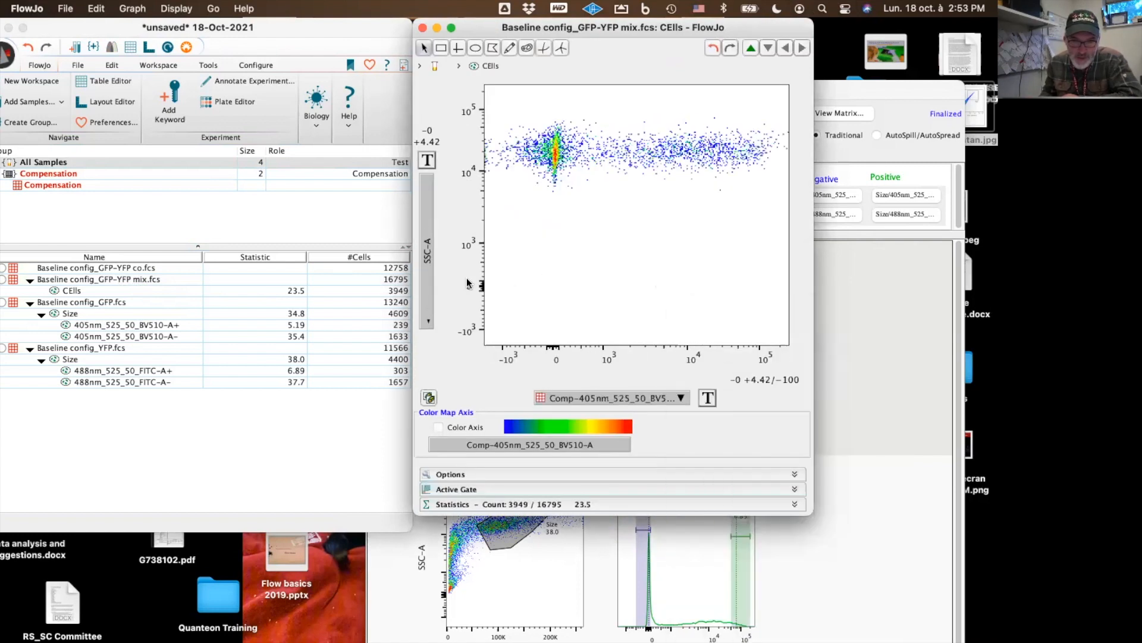
left_click(427, 285)
scroll(548, 477, "down", 5)
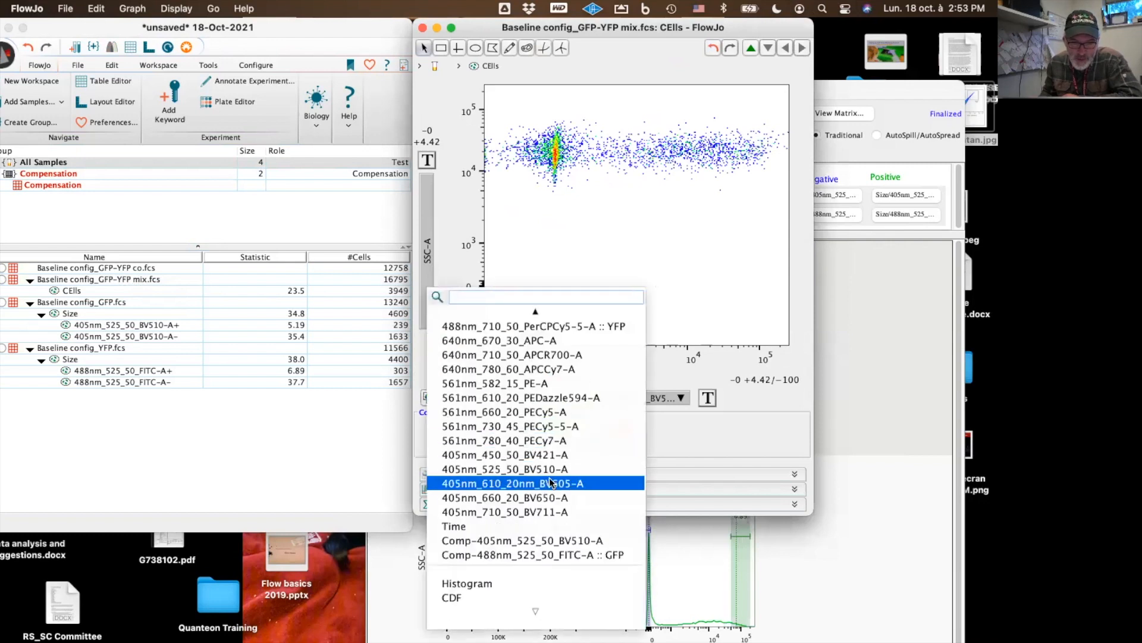
left_click(564, 557)
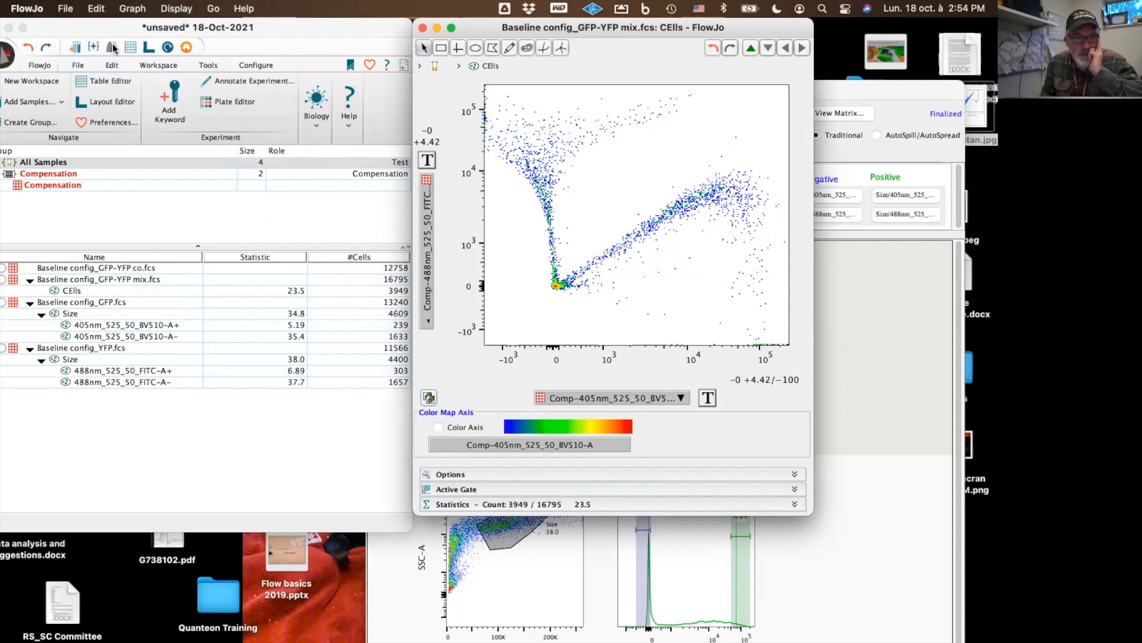
Reopen the Compensation group's compensation editor and switch on the Spectral option
left_click(61, 174)
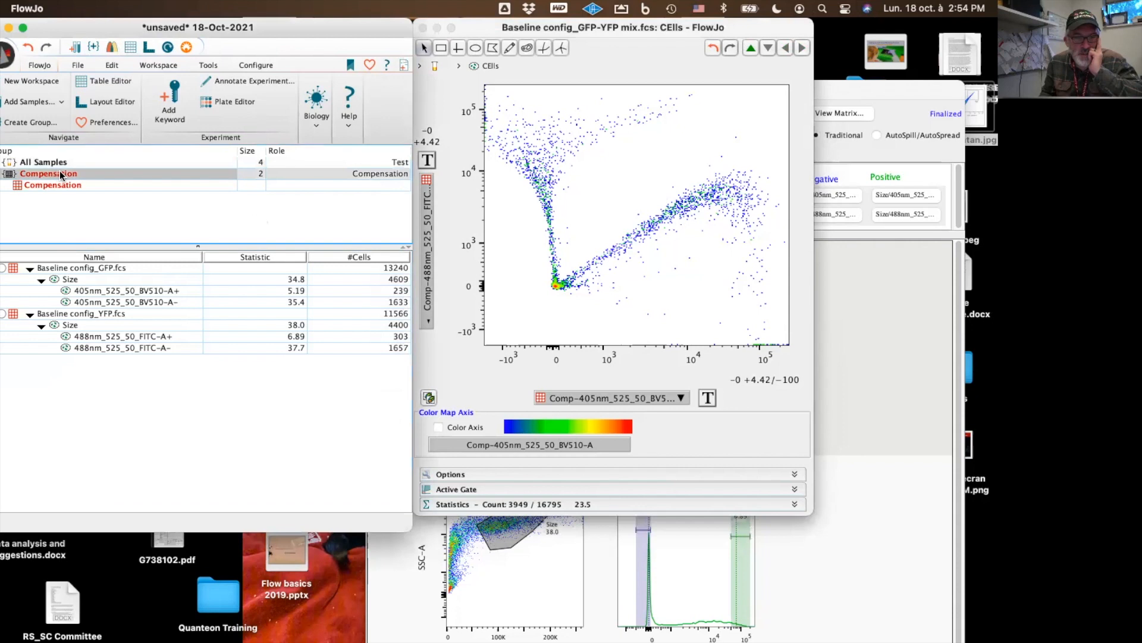
left_click(110, 52)
left_click_drag(551, 90, 497, 124)
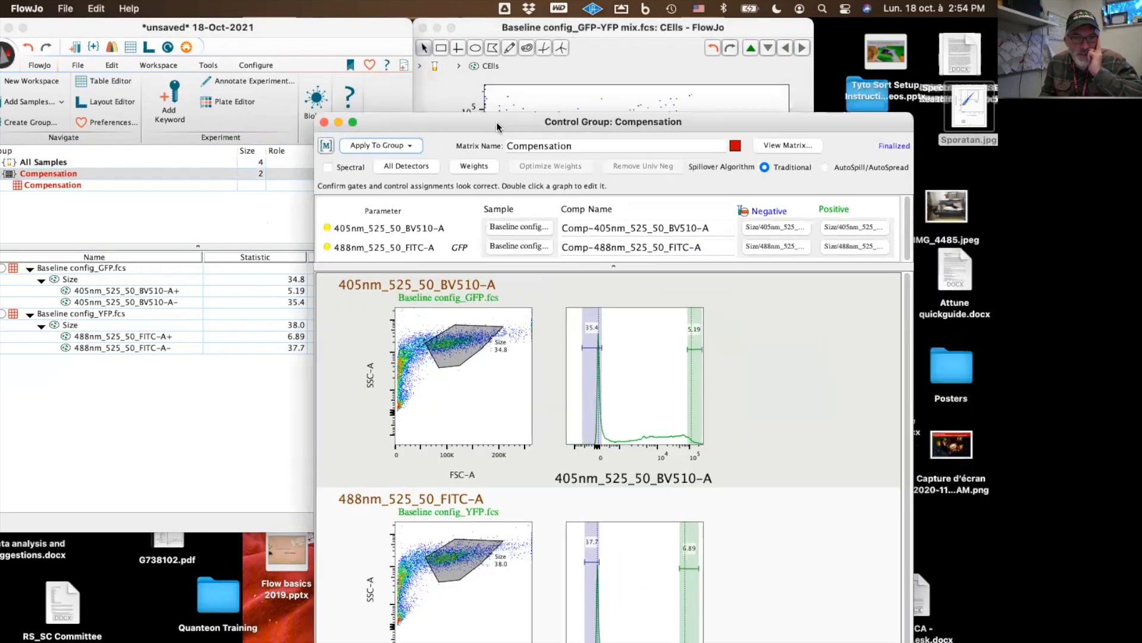
left_click(325, 169)
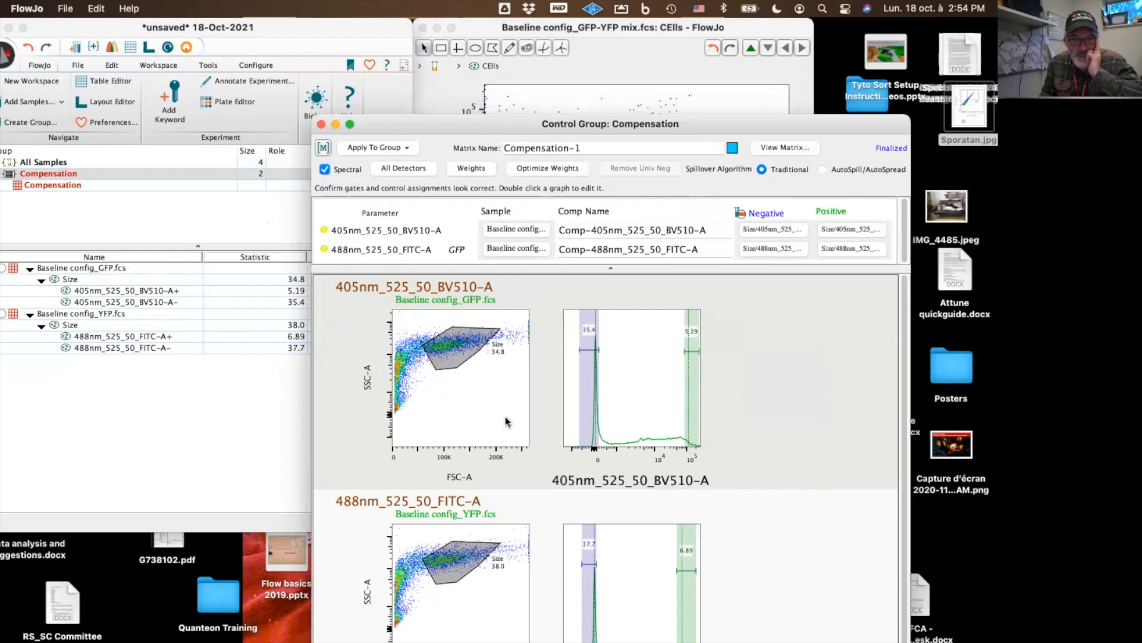
Apply the spectral compensation matrix to All Samples and close the compensation editor
left_click(404, 148)
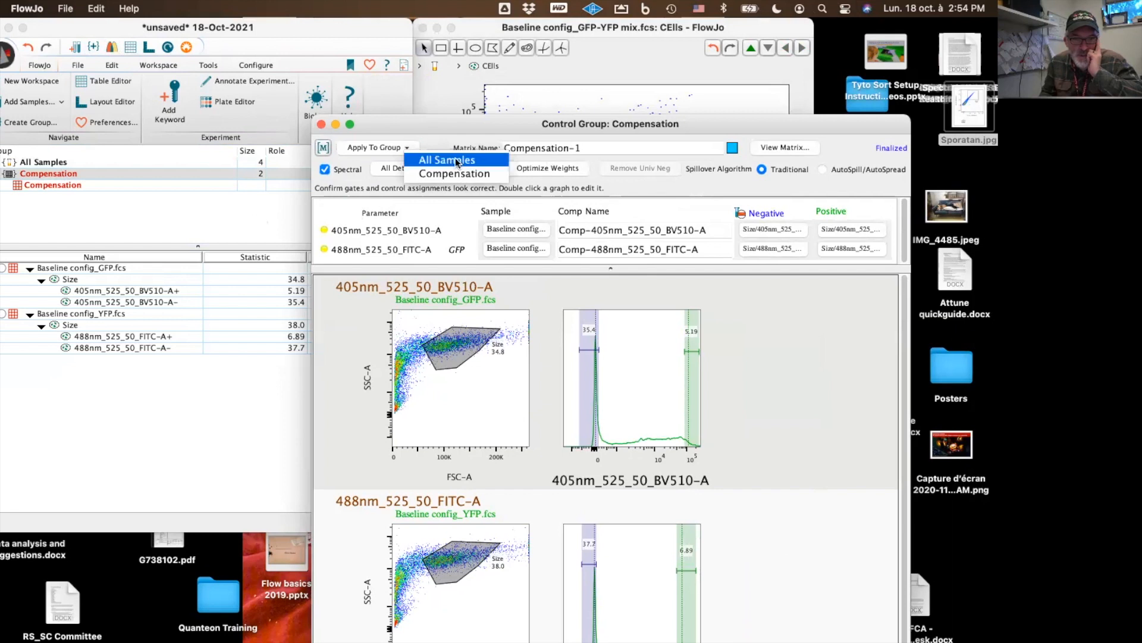
left_click(457, 162)
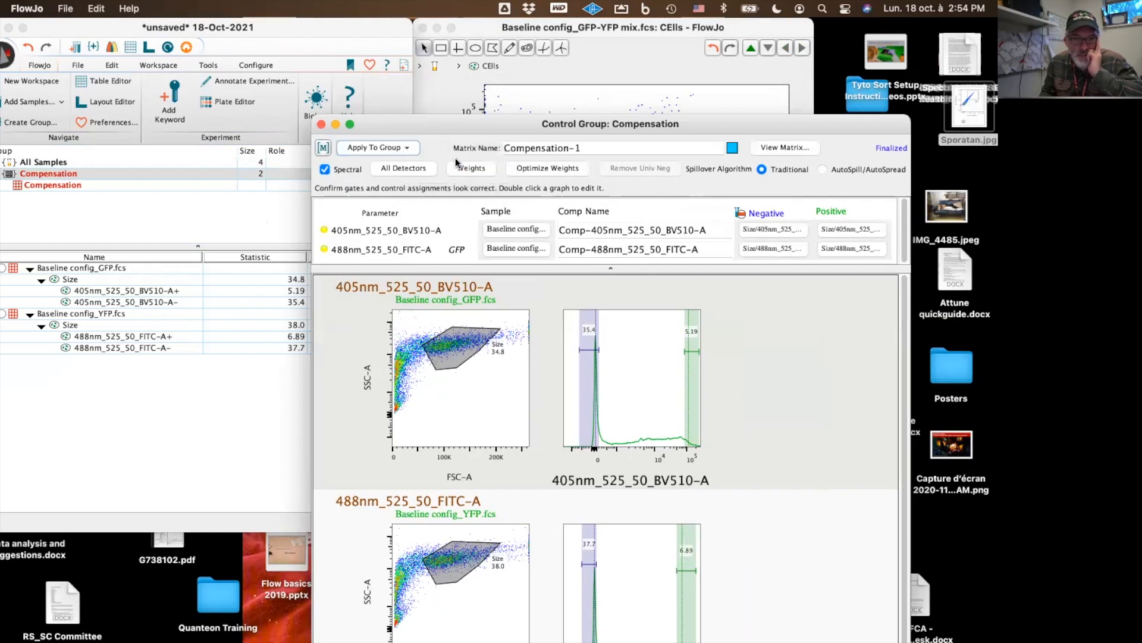
left_click(321, 125)
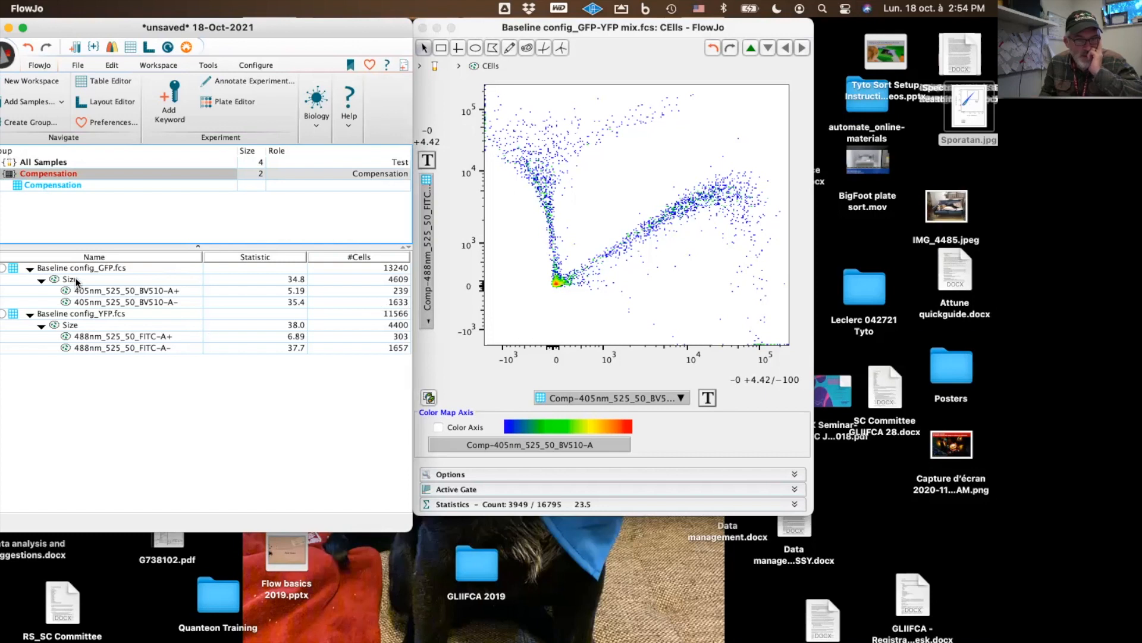
Show the All Samples group and open the GFP-YFP mix sample's CElls plot in its own window
left_click(57, 162)
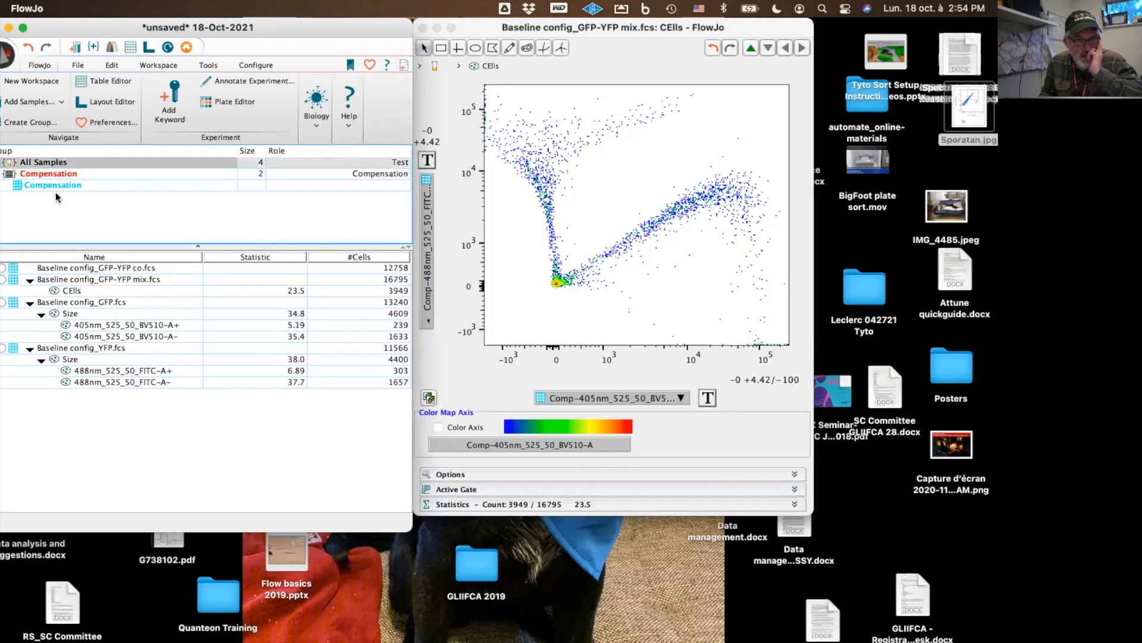
double_click(95, 280)
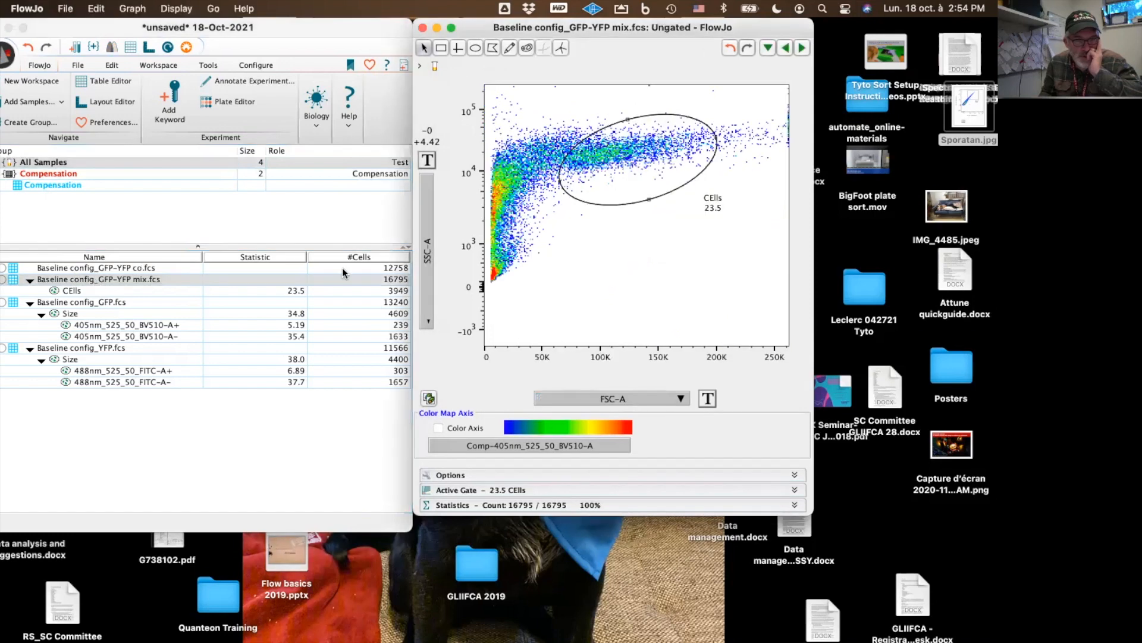
double_click(641, 156)
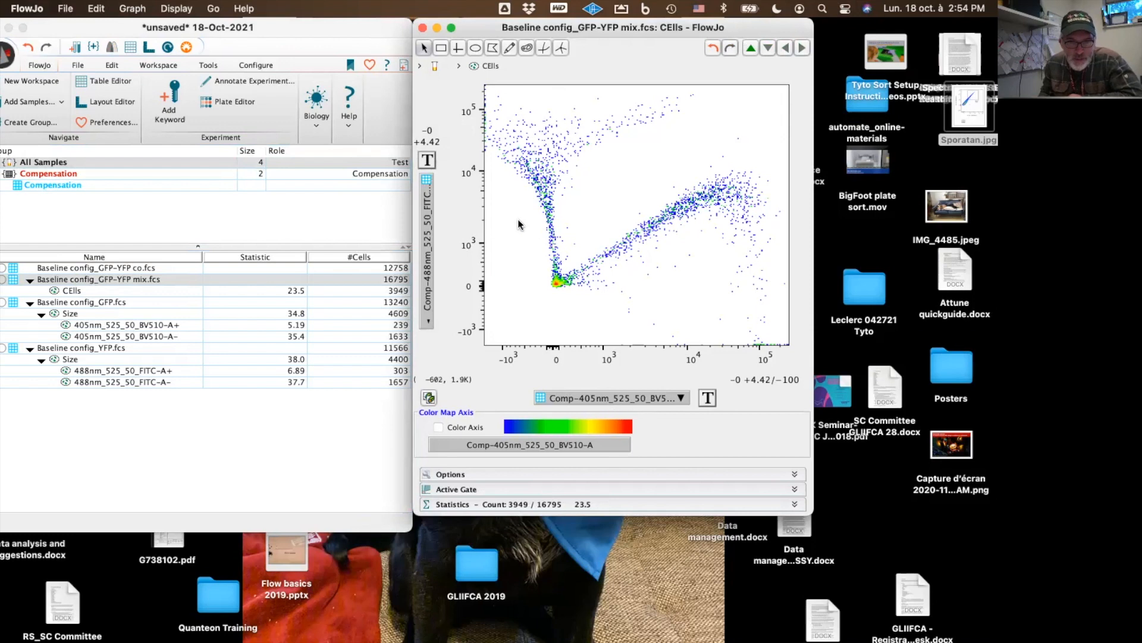
left_click_drag(611, 29, 660, 113)
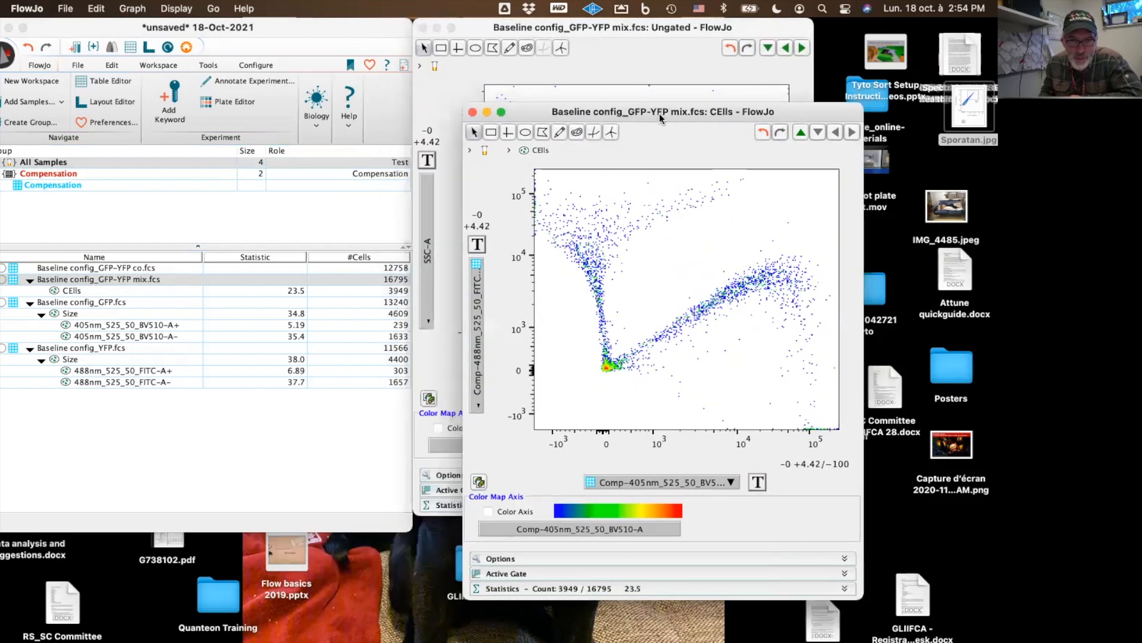